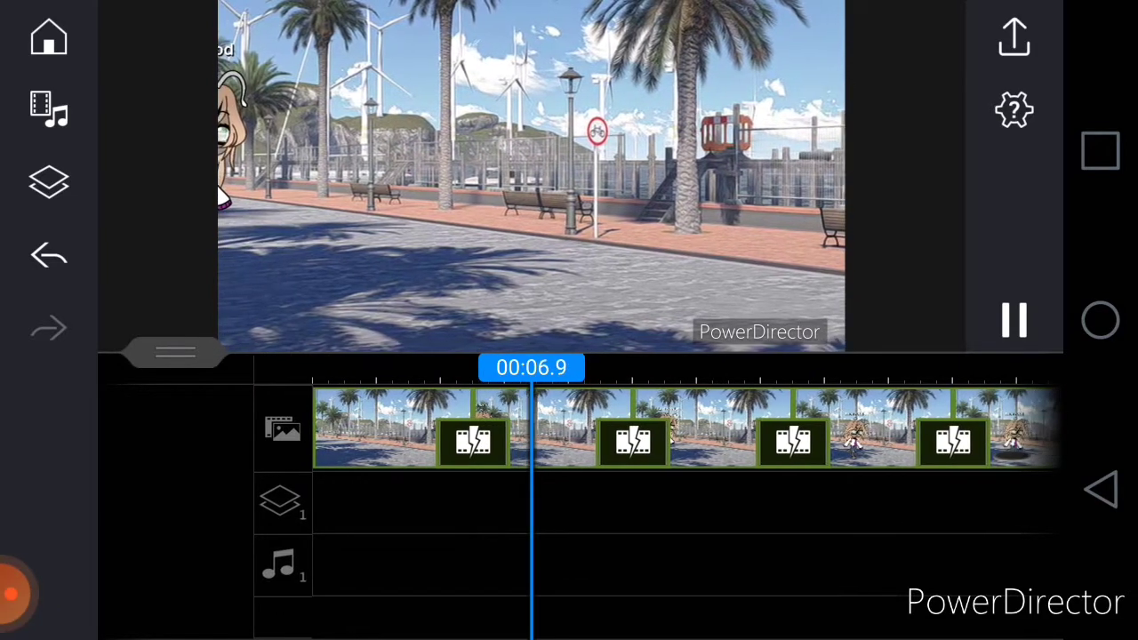
- Set the first clip's Pan & Zoom to No Effect and apply it to all clips
click(1014, 320)
click(355, 426)
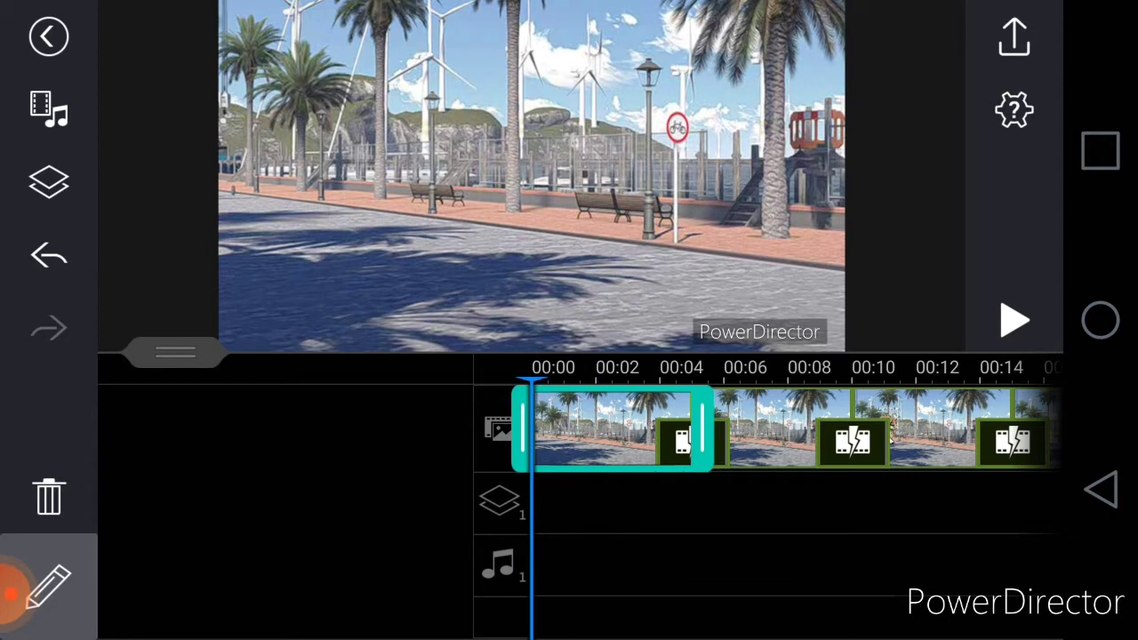
click(11, 586)
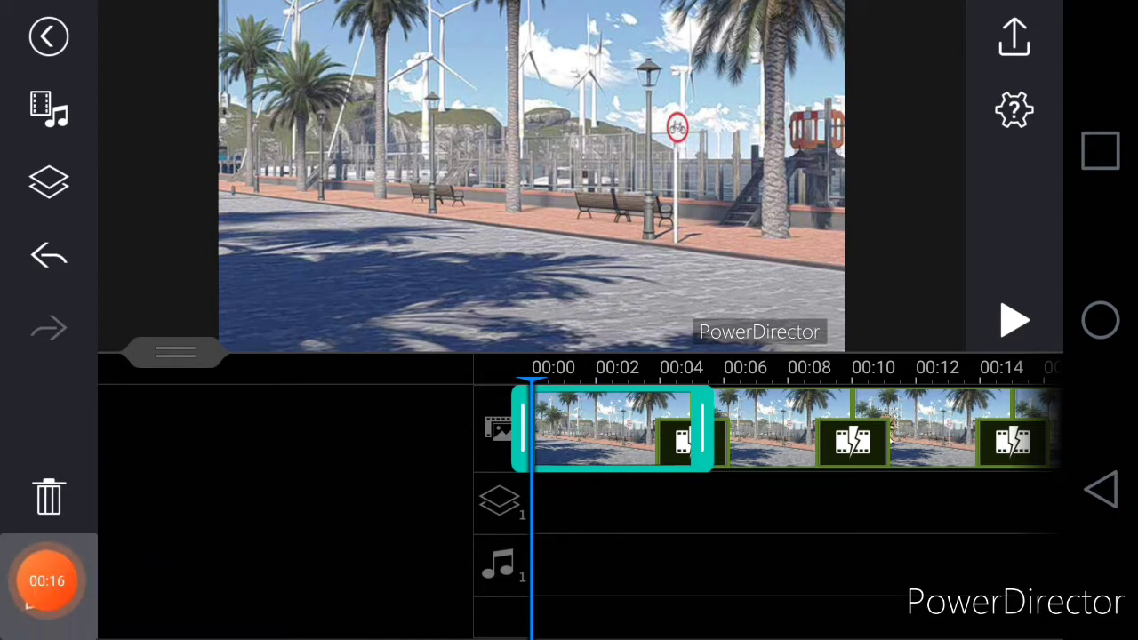
mouse_move(47, 581)
mouse_down()
mouse_move(376, 486)
mouse_move(379, 600)
mouse_up()
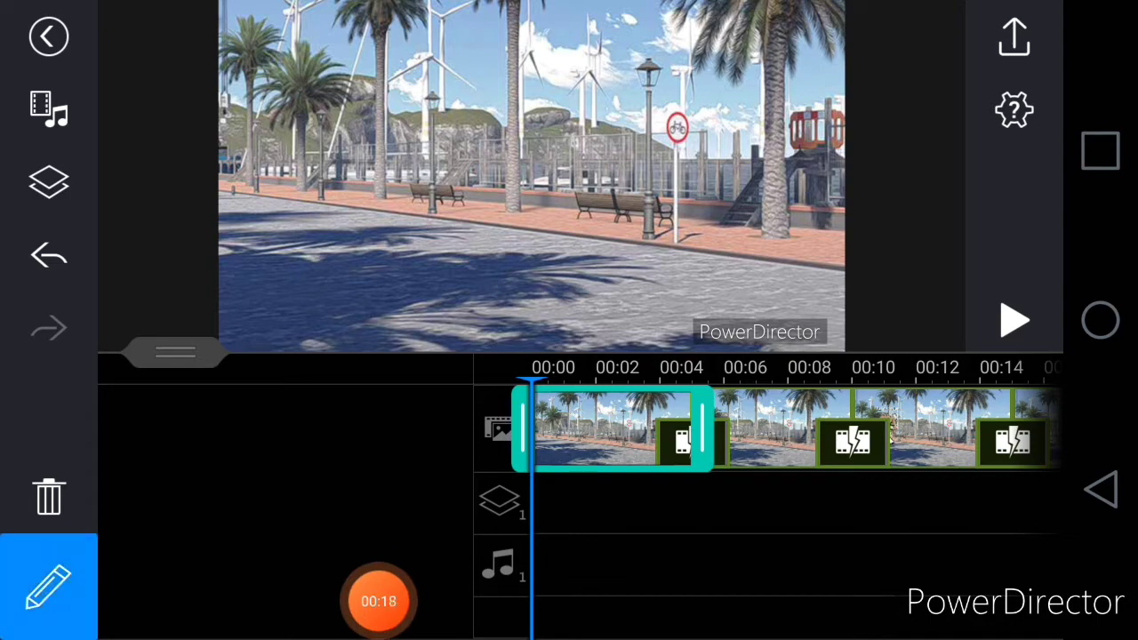
click(49, 585)
click(757, 587)
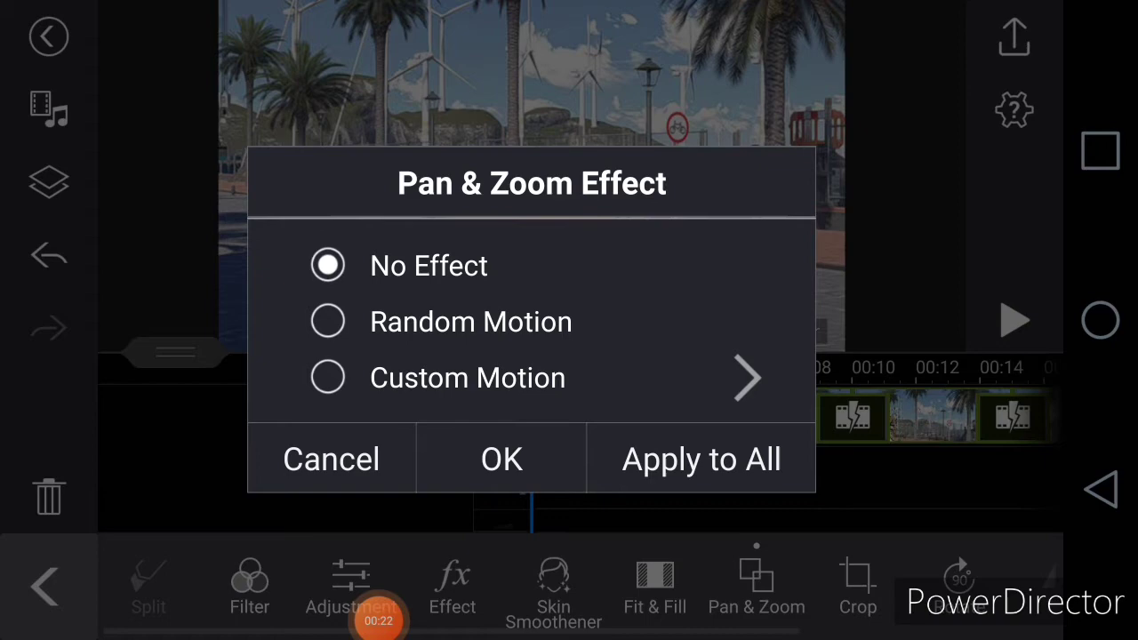
click(701, 458)
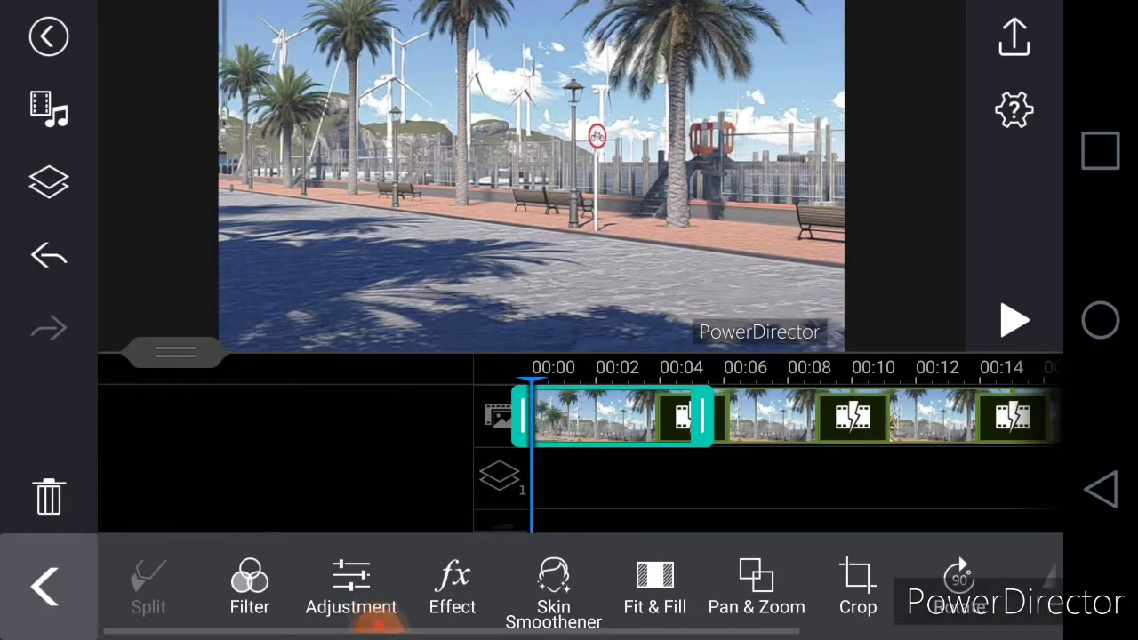
click(44, 585)
- Play the project to review it, skipping ahead to around 00:13
click(1014, 320)
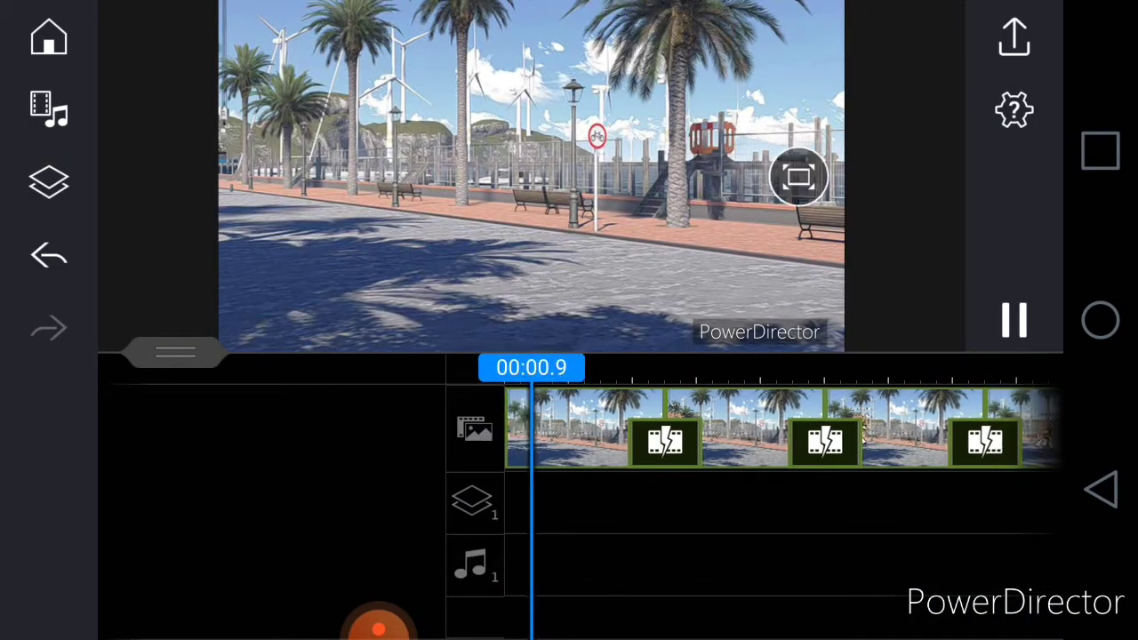
click(1014, 320)
drag(711, 426, 606, 426)
click(1014, 320)
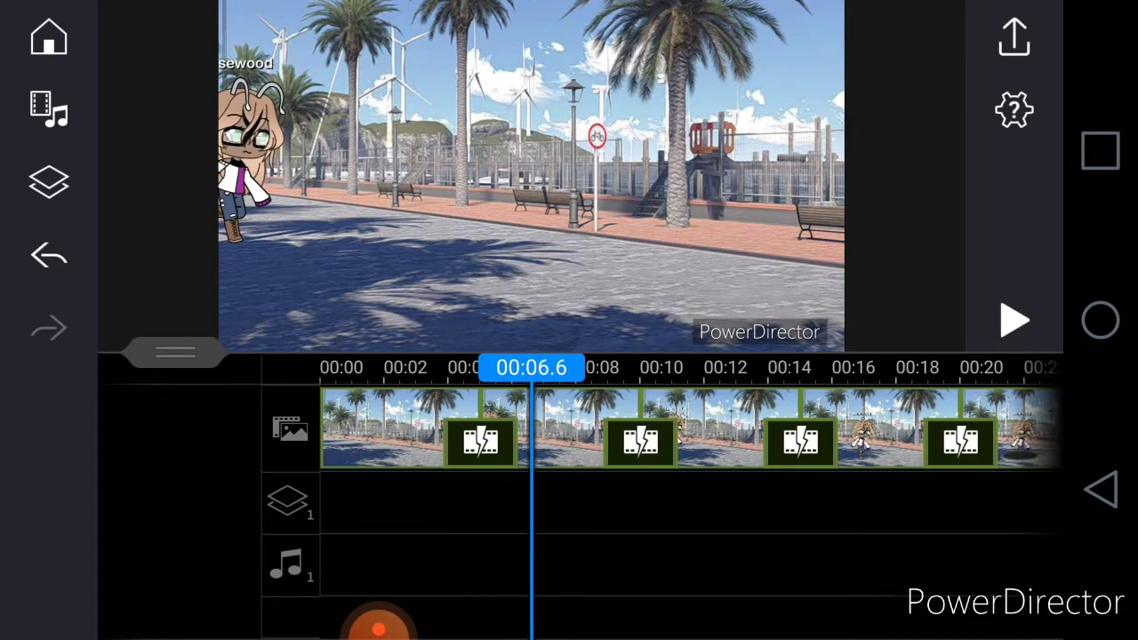
drag(711, 427, 500, 427)
click(1014, 320)
- Return to the start and trim the first clip to under a second
drag(267, 426, 889, 426)
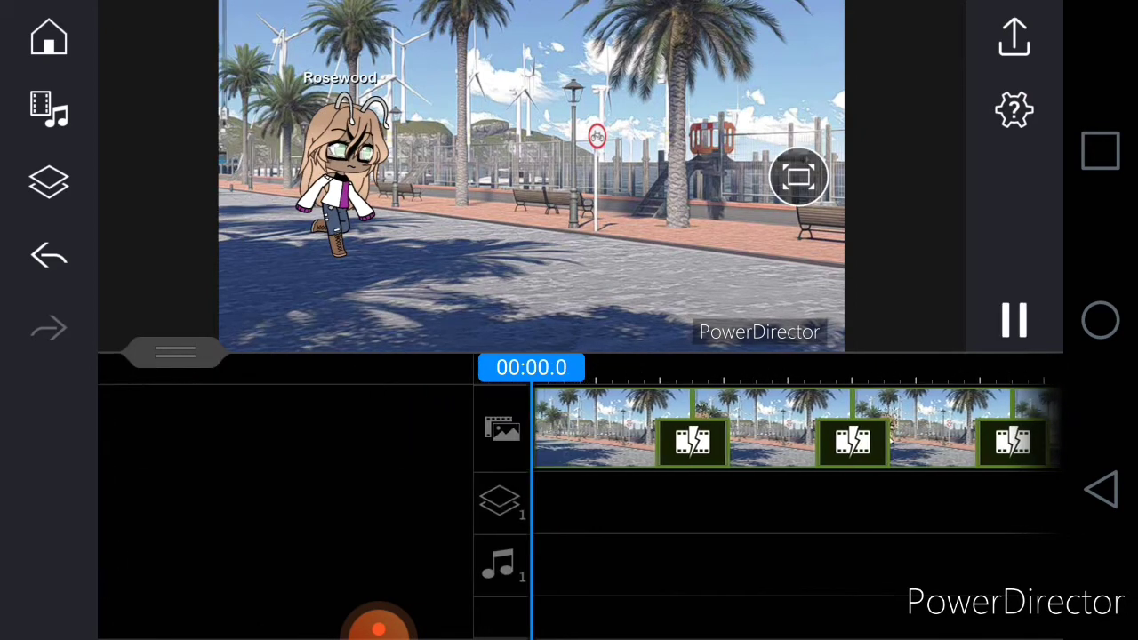
click(605, 427)
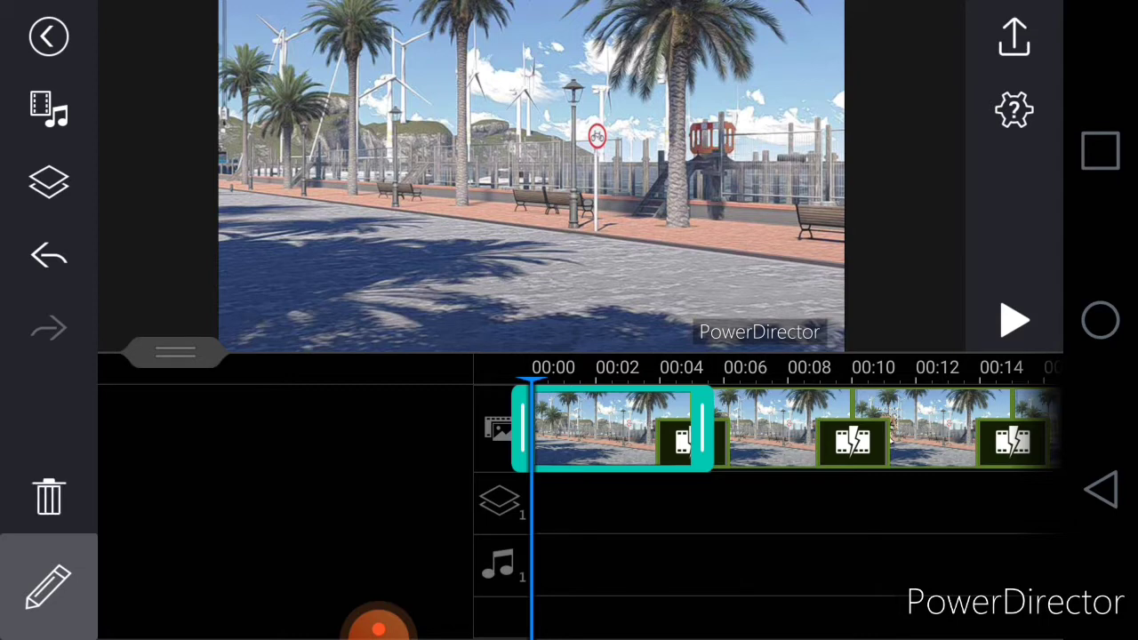
drag(702, 429, 533, 428)
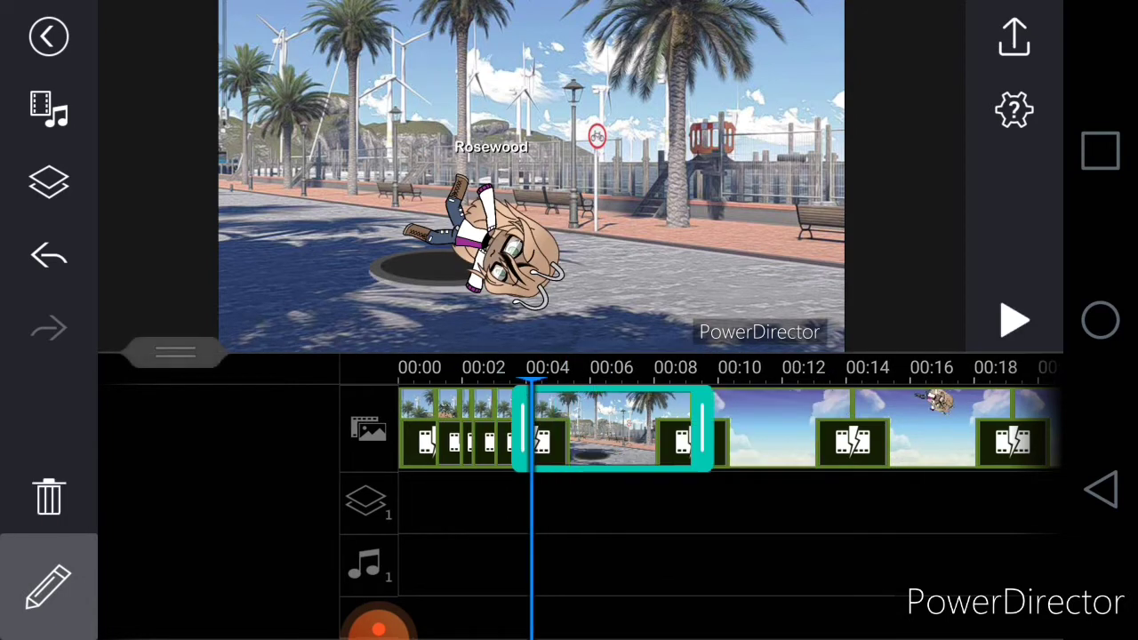
- Trim the manhole, sky, falling-character and following clips short, cutting back to about 00:08
drag(701, 429, 538, 428)
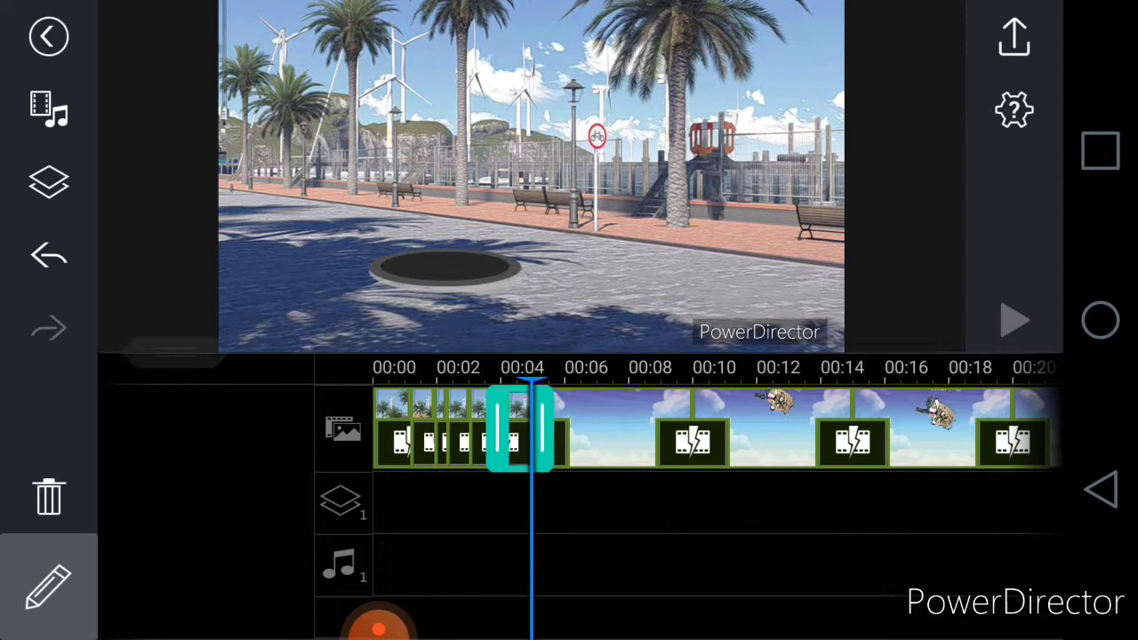
drag(701, 428, 601, 428)
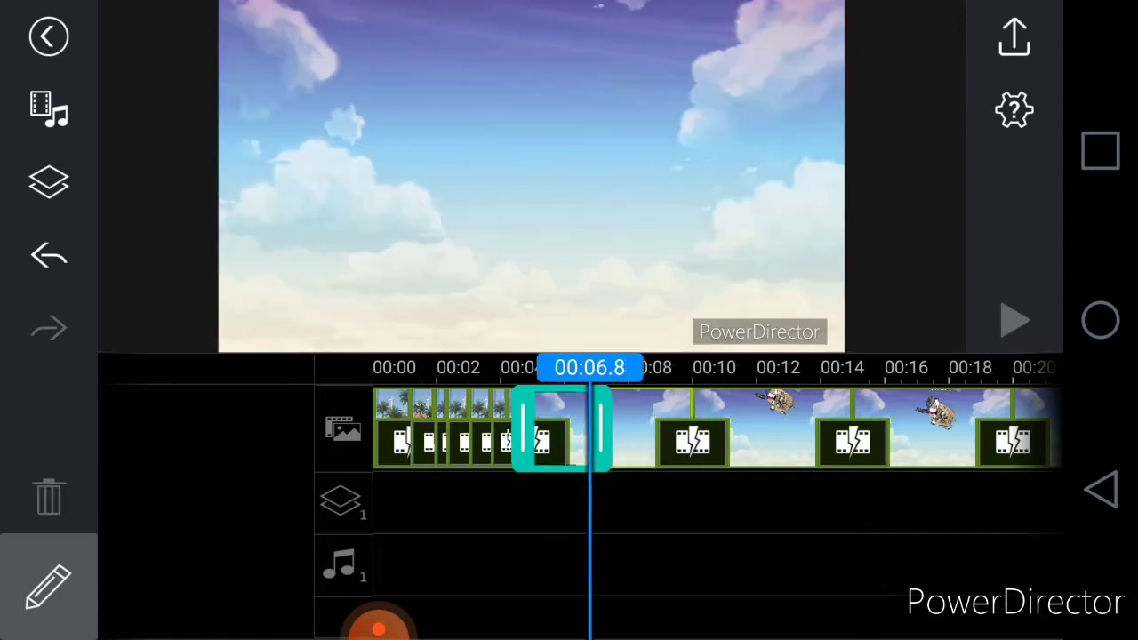
drag(701, 428, 579, 429)
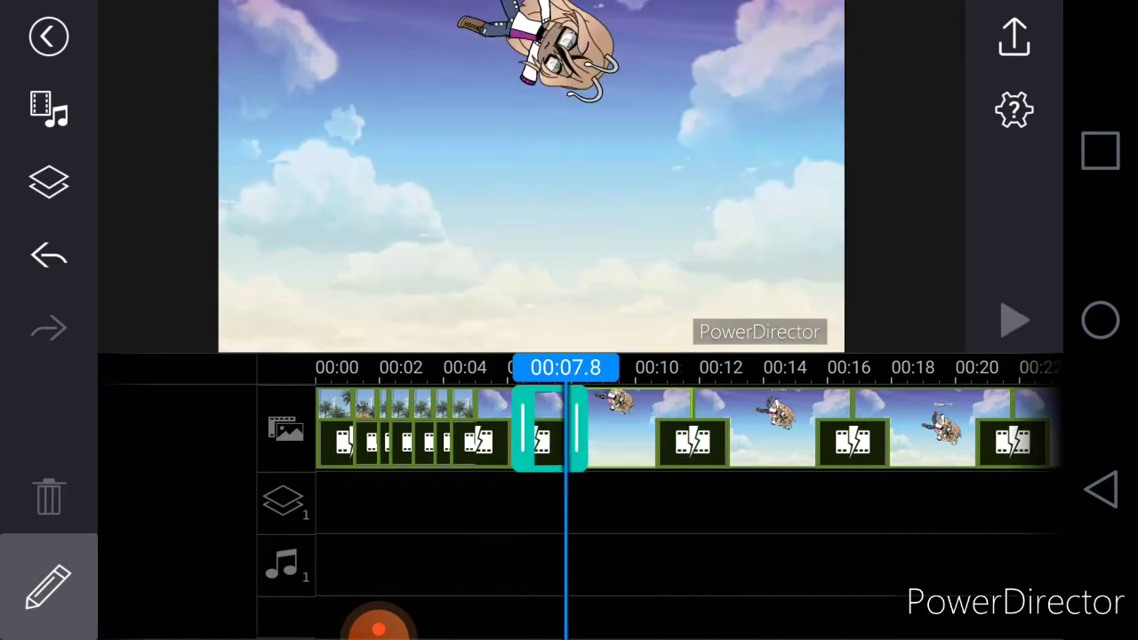
drag(701, 429, 530, 428)
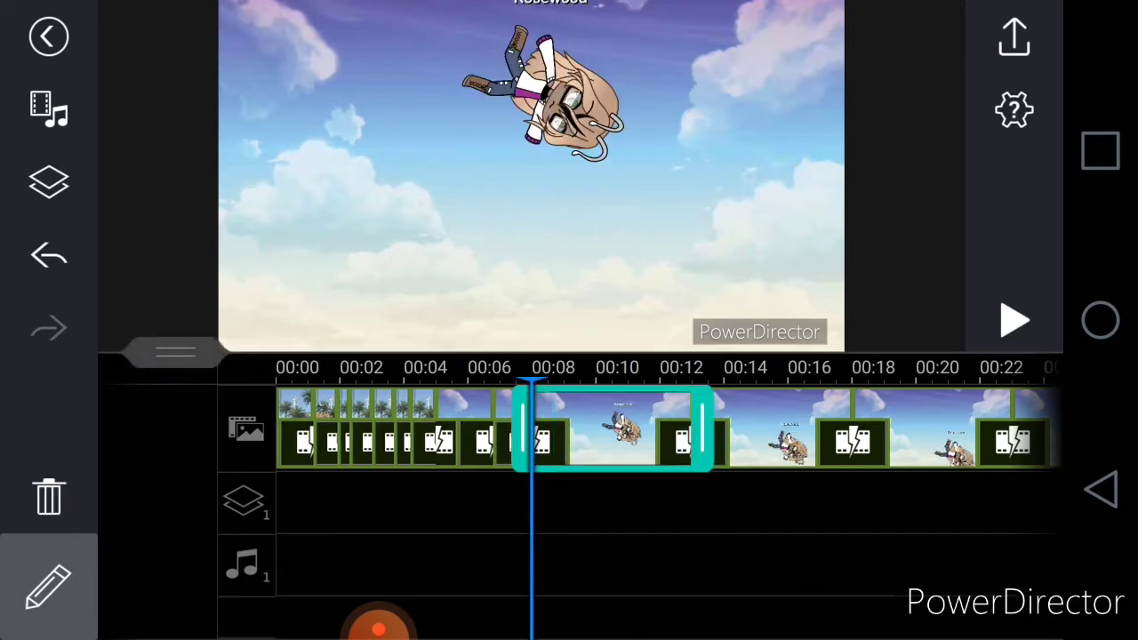
drag(705, 428, 542, 429)
click(613, 428)
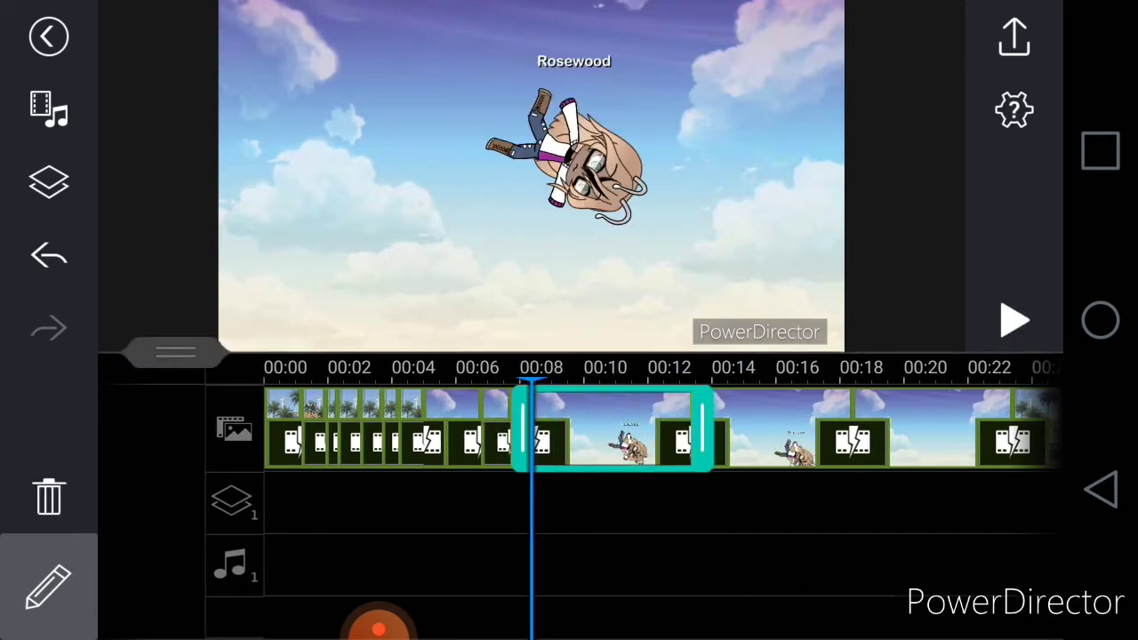
mouse_move(711, 428)
mouse_down()
mouse_move(538, 428)
mouse_move(706, 429)
mouse_move(554, 428)
mouse_up()
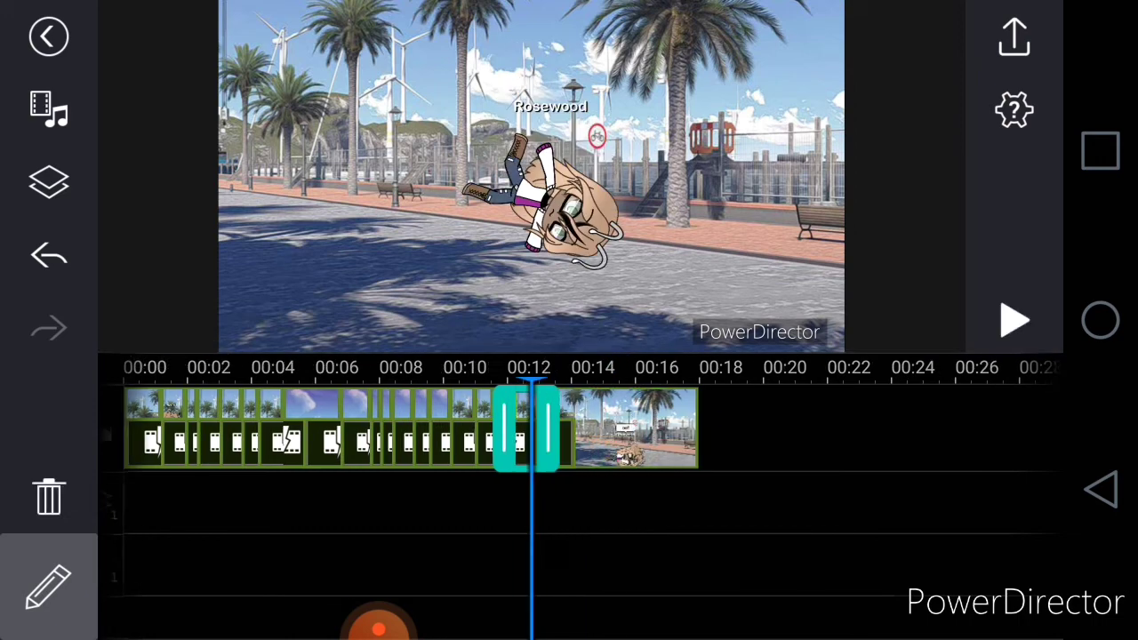
- Trim the clip where the character says oof shorter and deselect it
drag(702, 428, 584, 429)
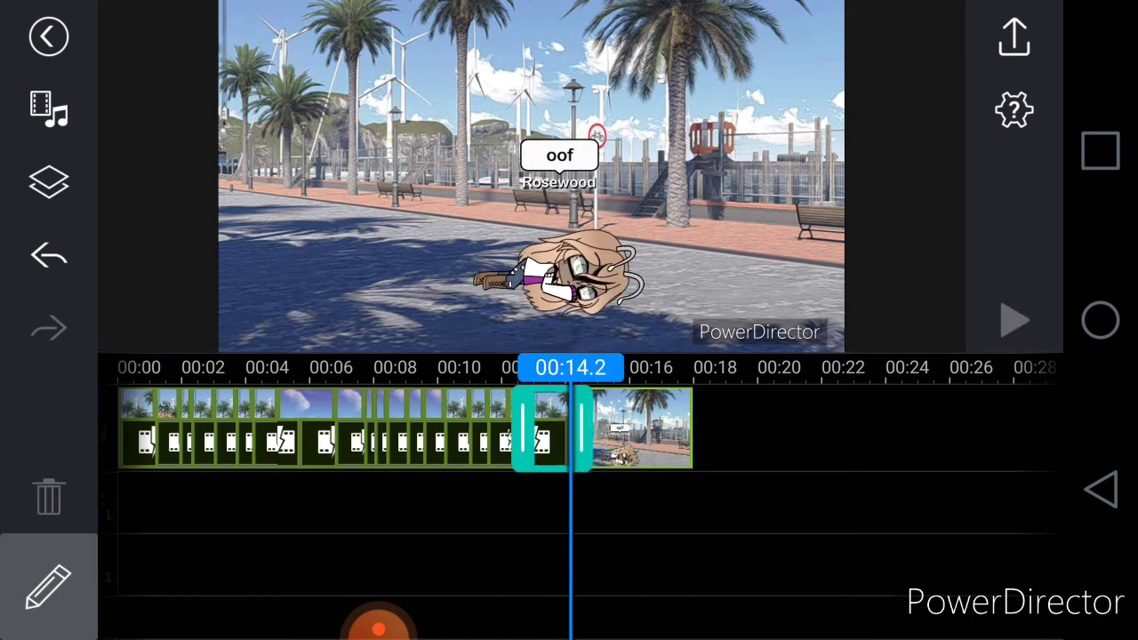
click(711, 534)
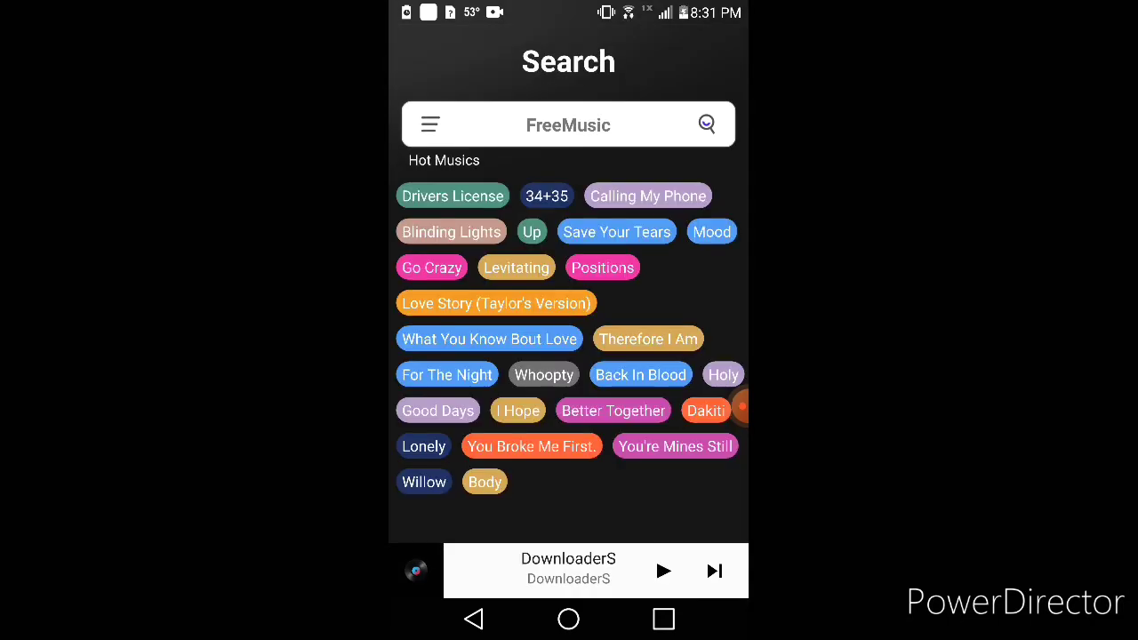
- Search DownloaderS for 'oof' tracks and close the full-screen ad that follows
click(567, 125)
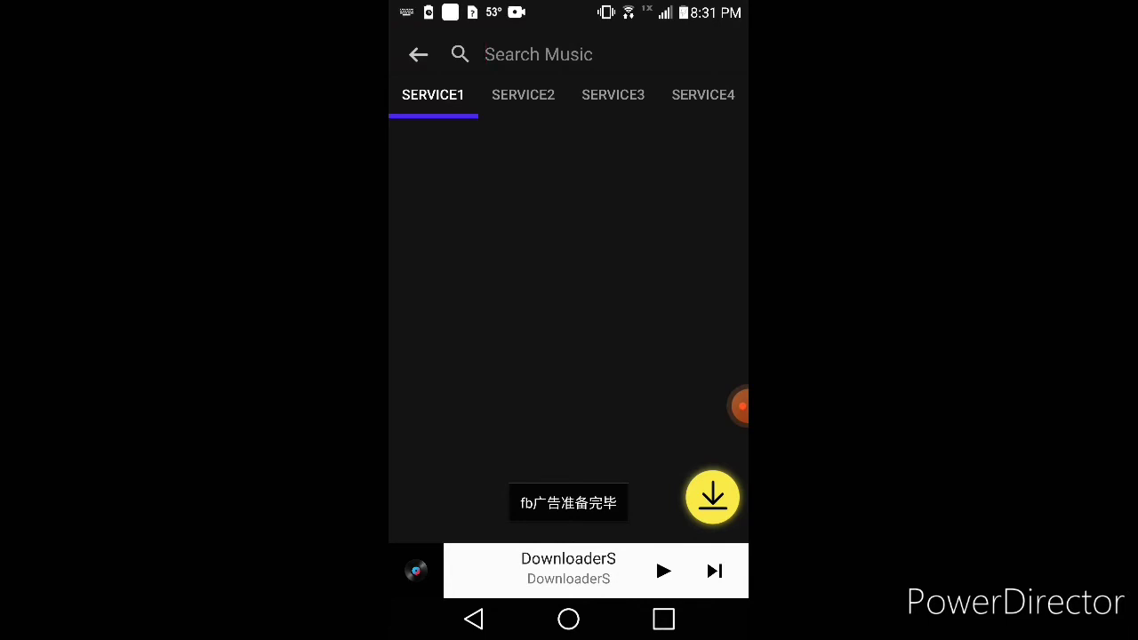
text(oof)
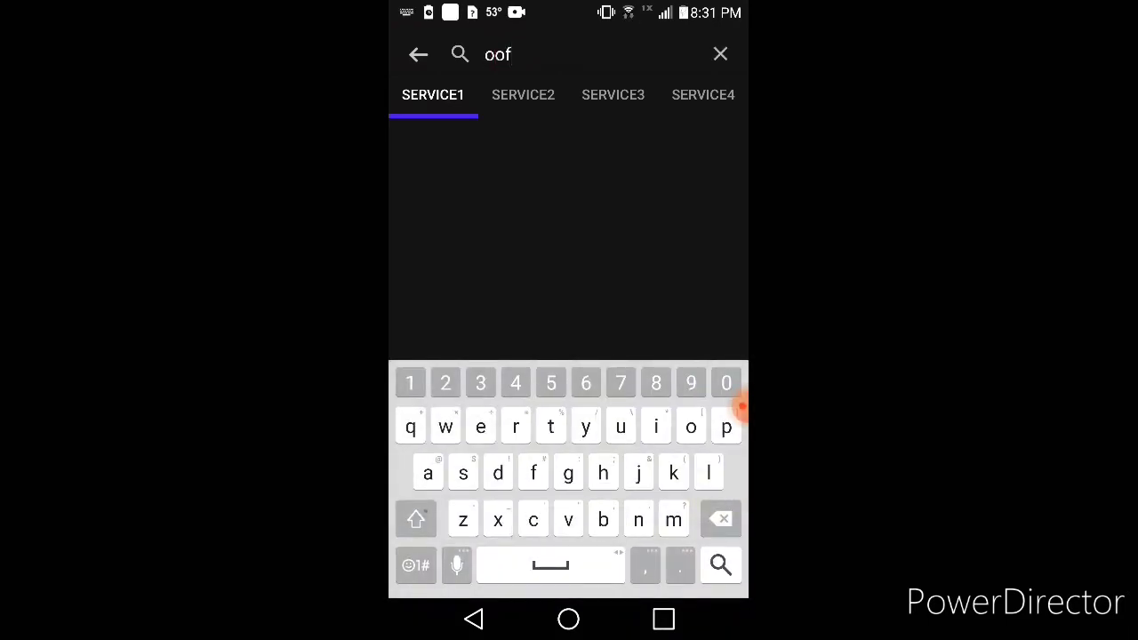
key(Return)
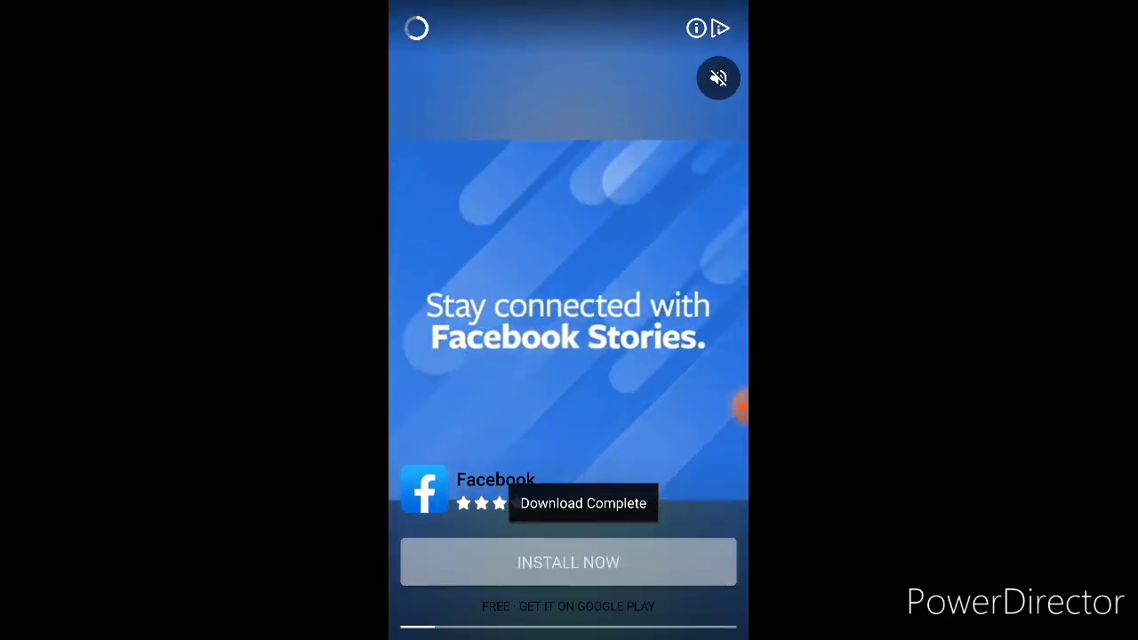
key(XF86AudioRaiseVolume)
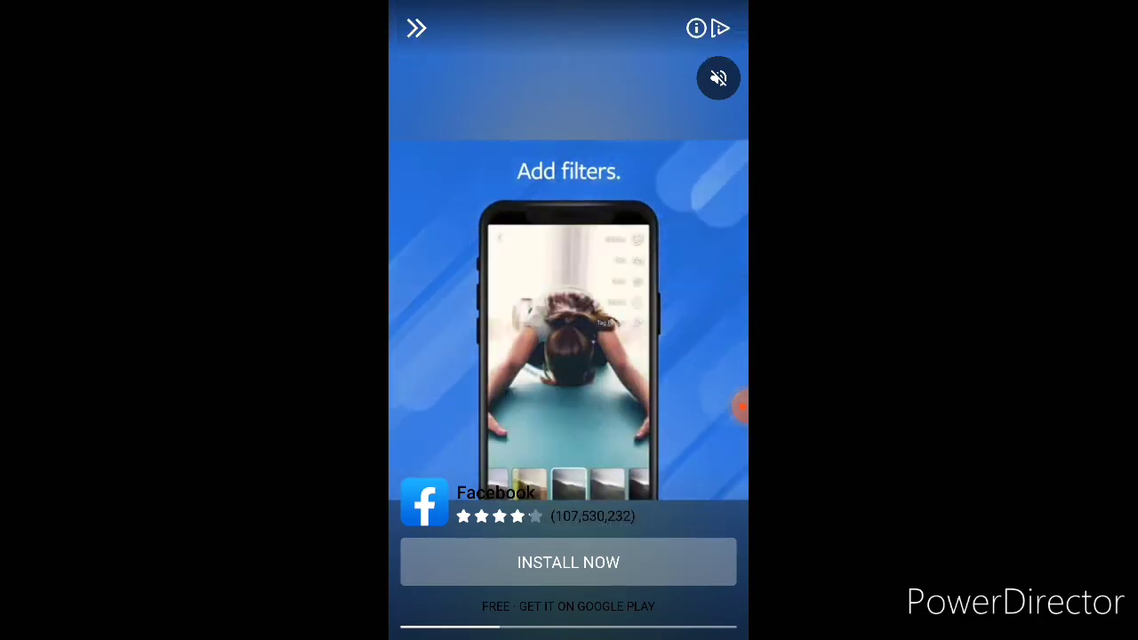
key(XF86Back)
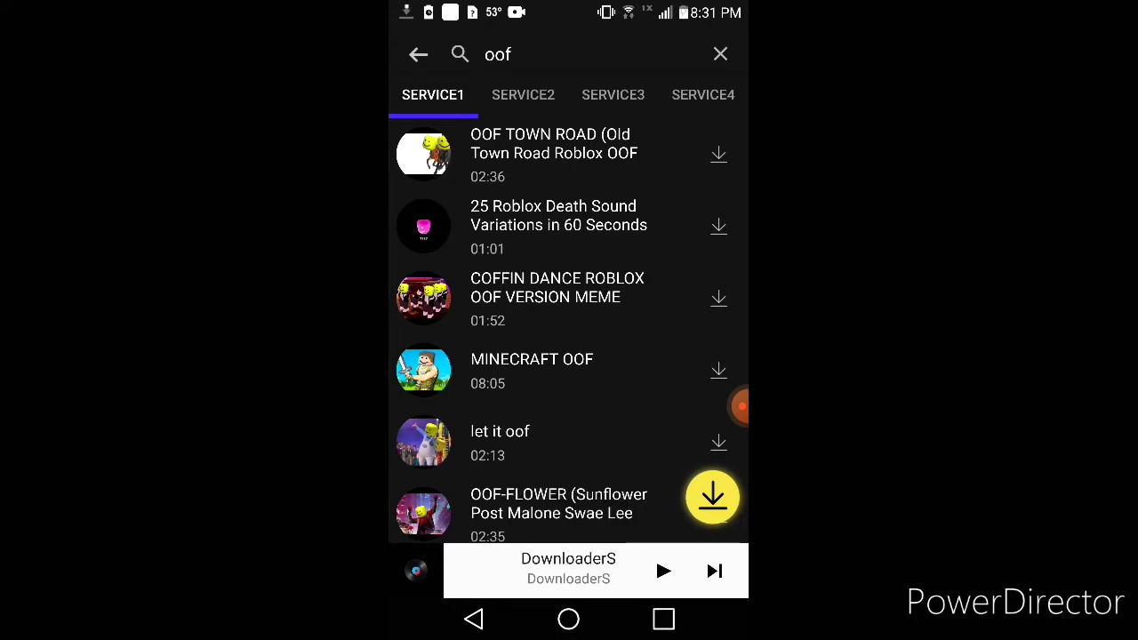
- Open the downloaded tracks list and dismiss the Facebook ad
click(712, 498)
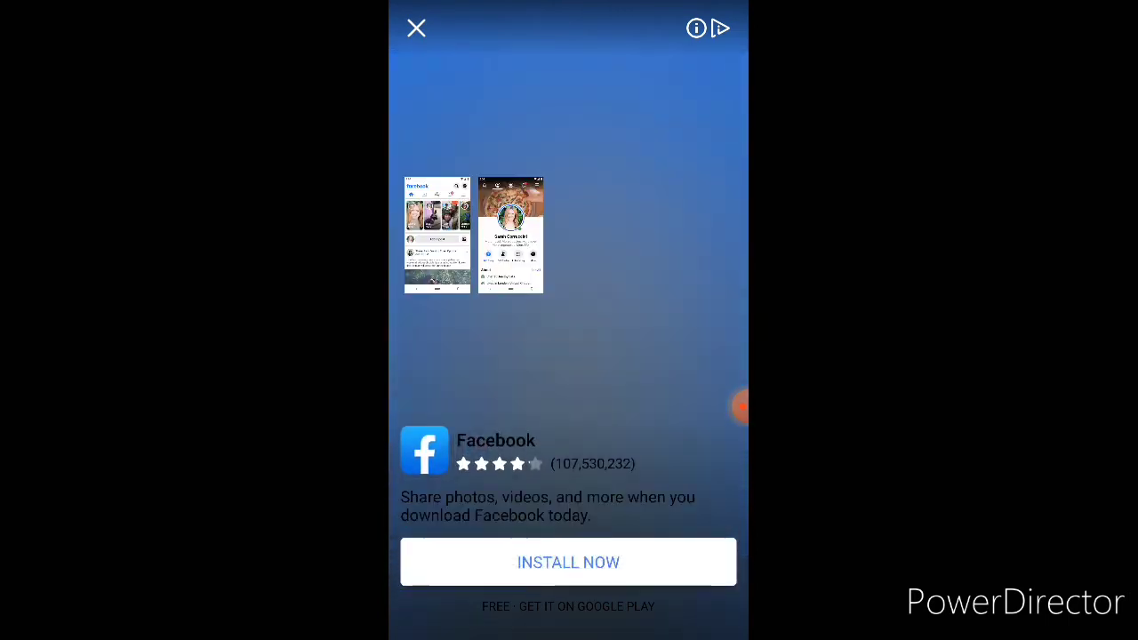
key(Escape)
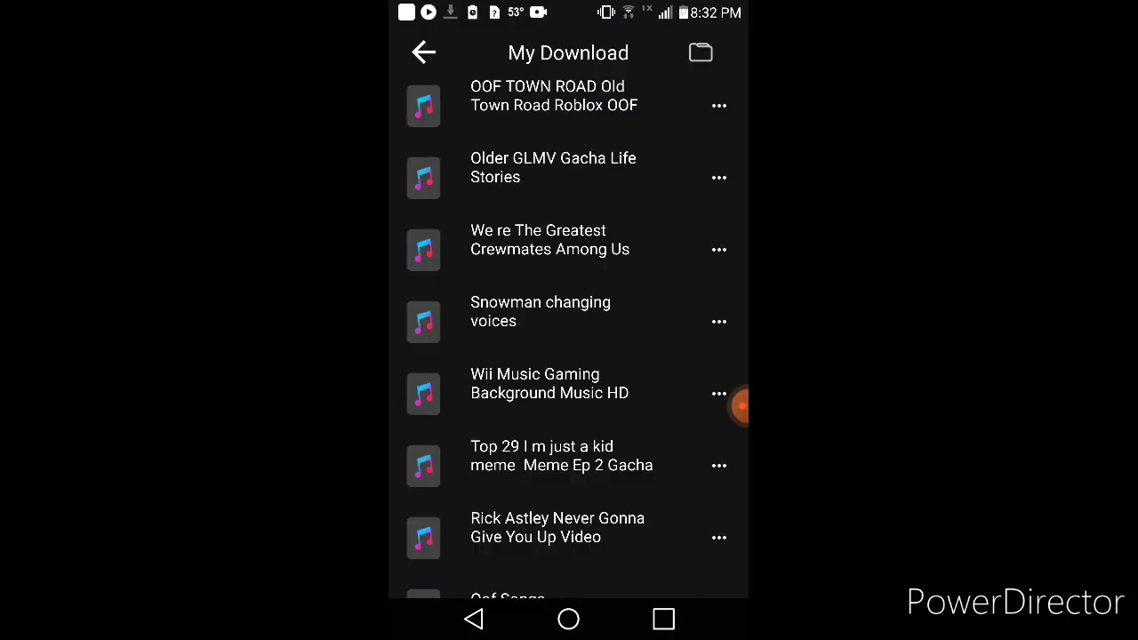
- From the home screen, check the notification shade and open the Youtube app folder
key(super)
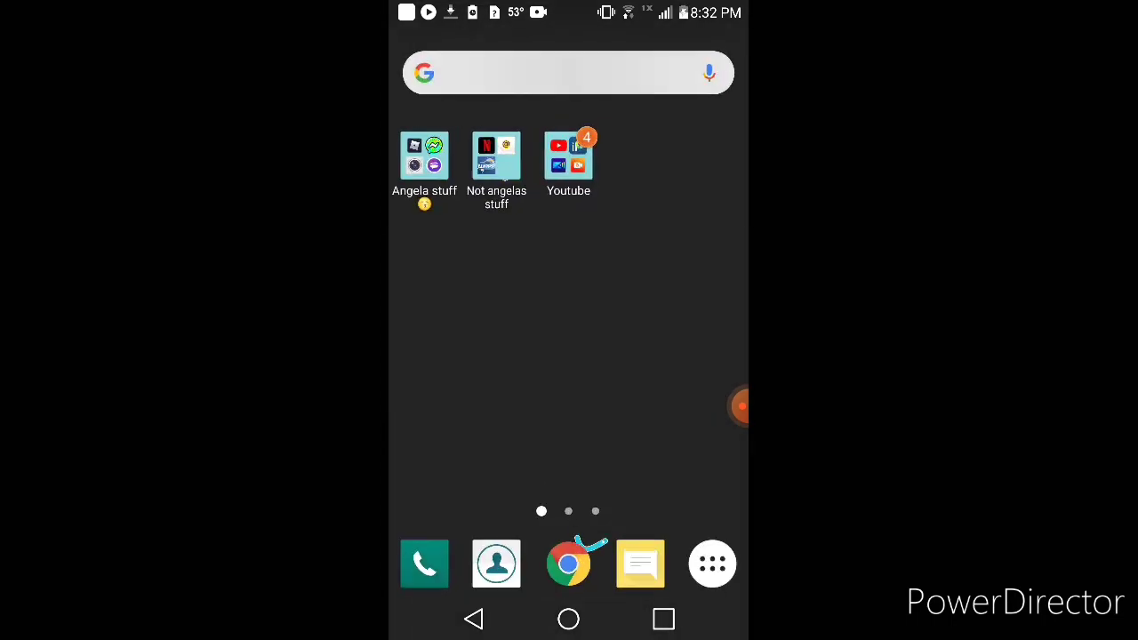
drag(569, 9, 569, 400)
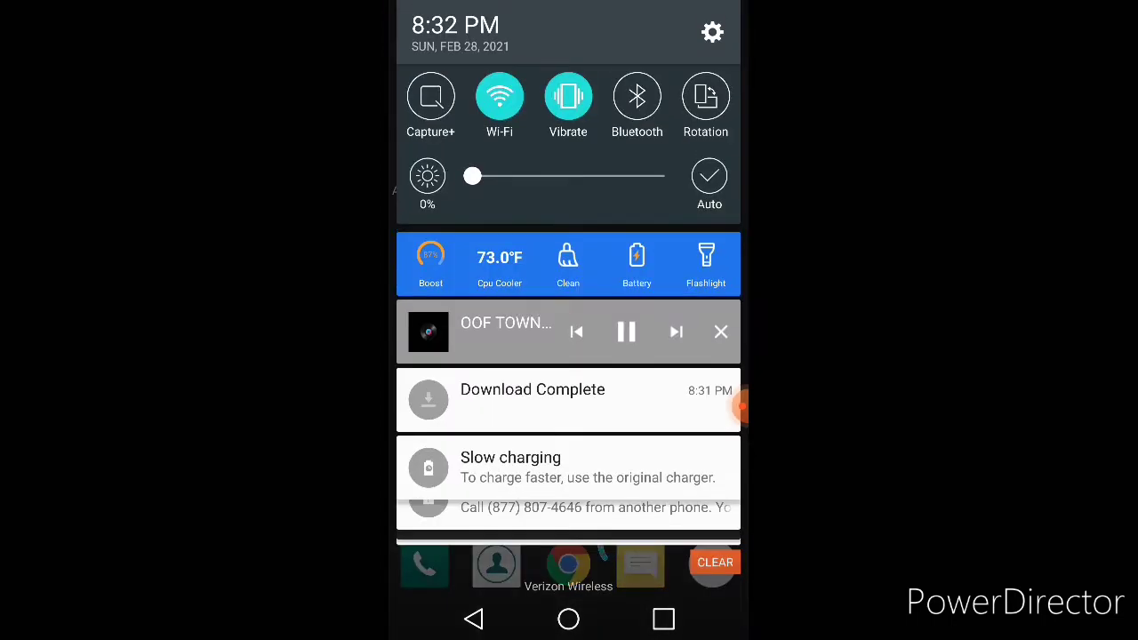
scroll(569, 355, down, 5)
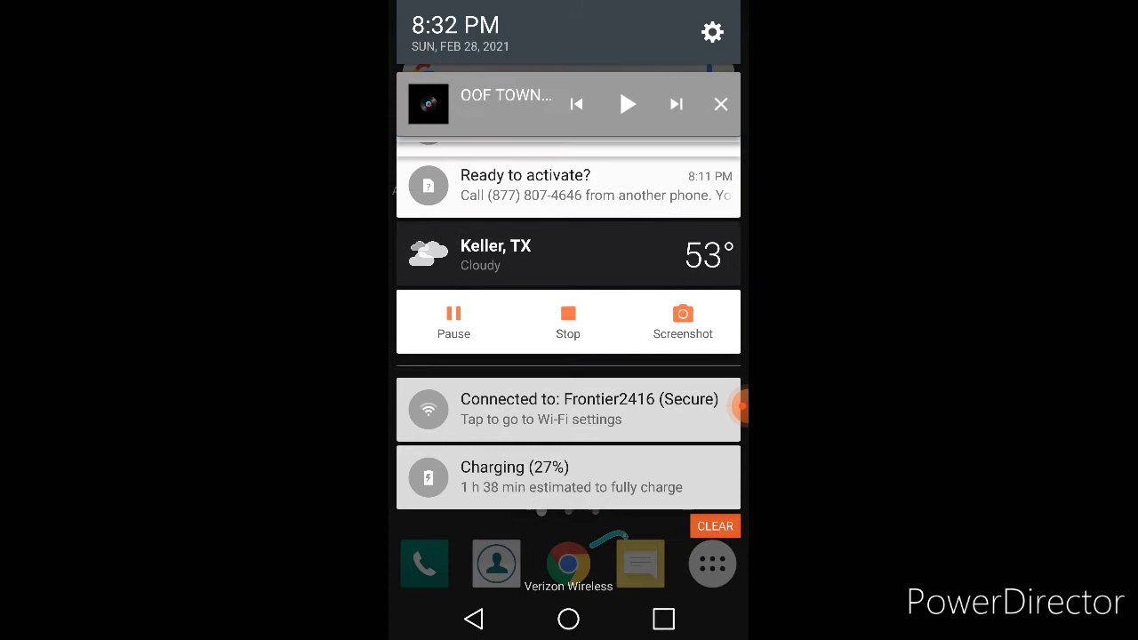
key(Escape)
click(568, 157)
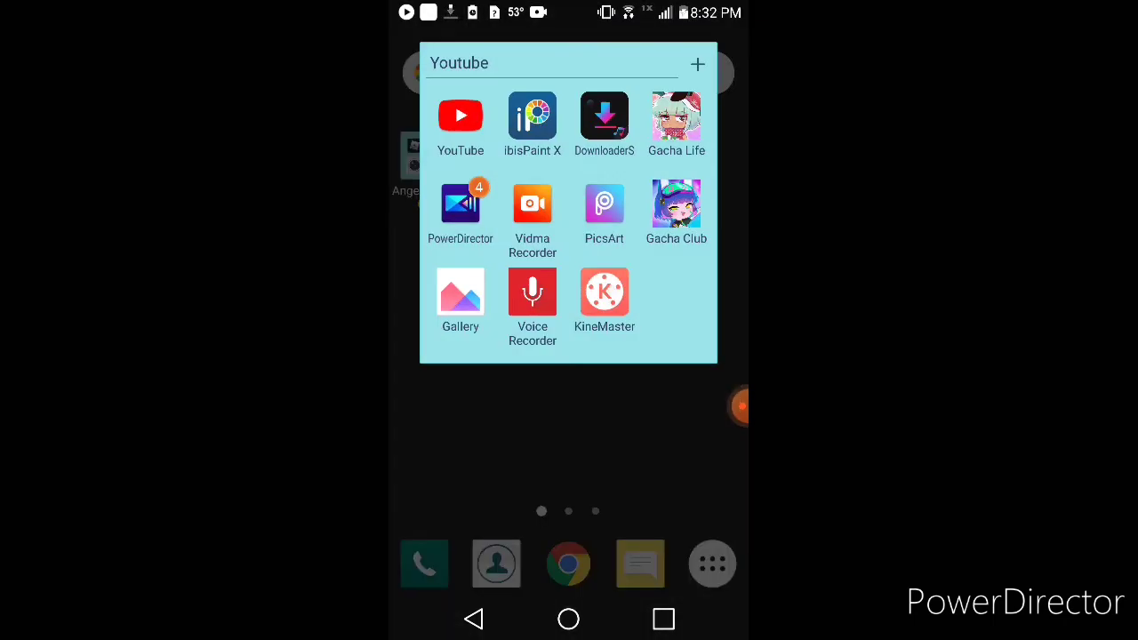
key(Escape)
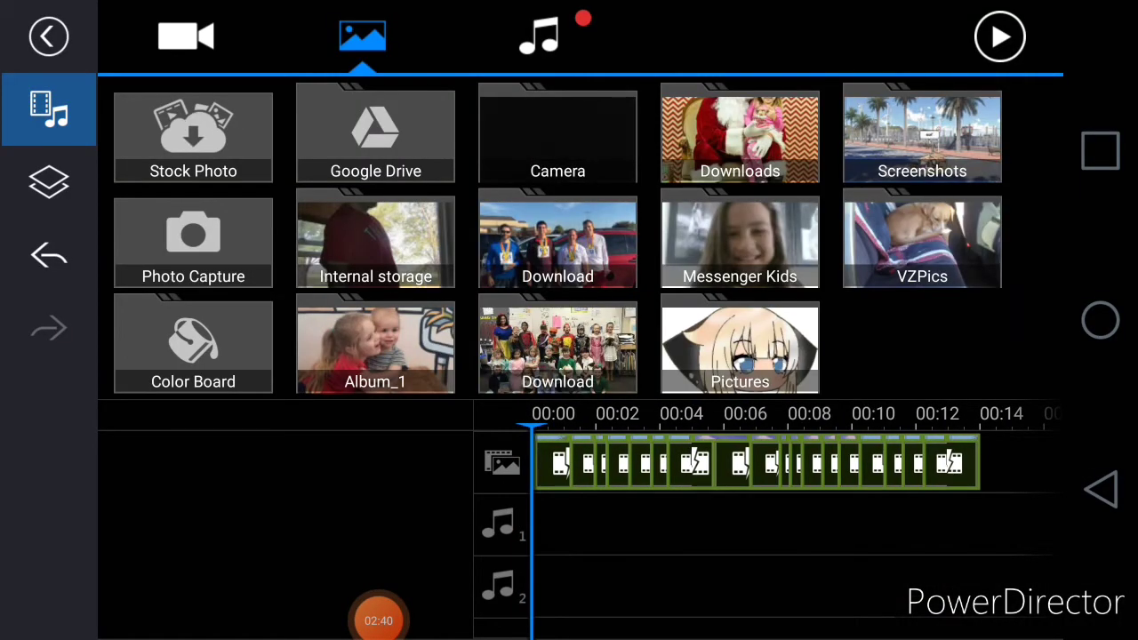
- Open the AFreeMusic music folder and select the OOF Town Road track
click(539, 35)
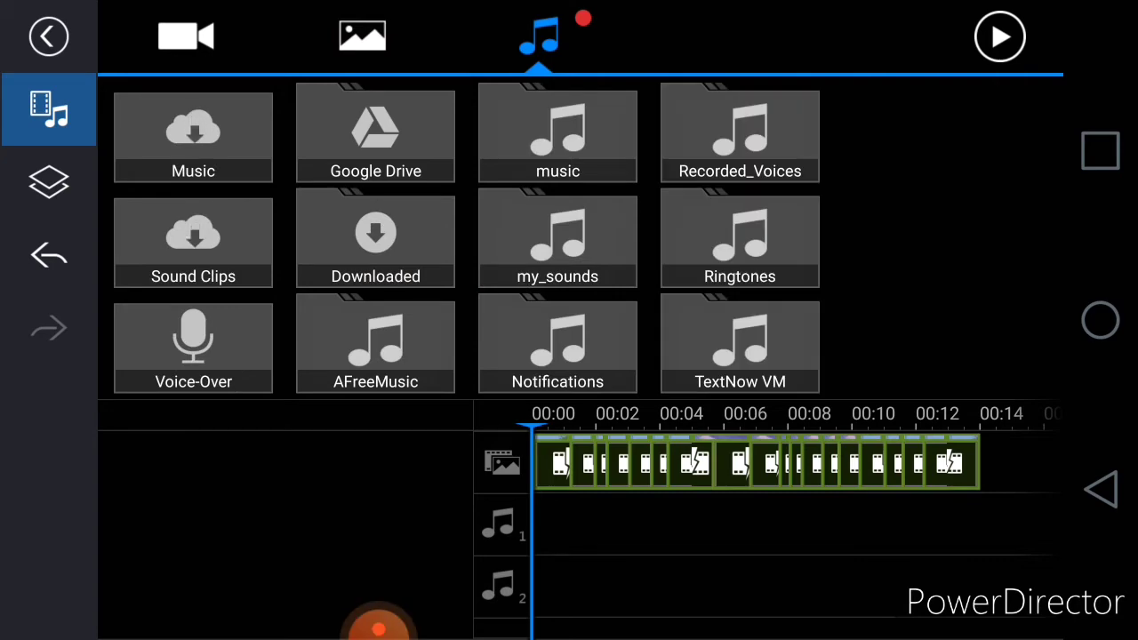
click(356, 334)
scroll(578, 263, down, 4)
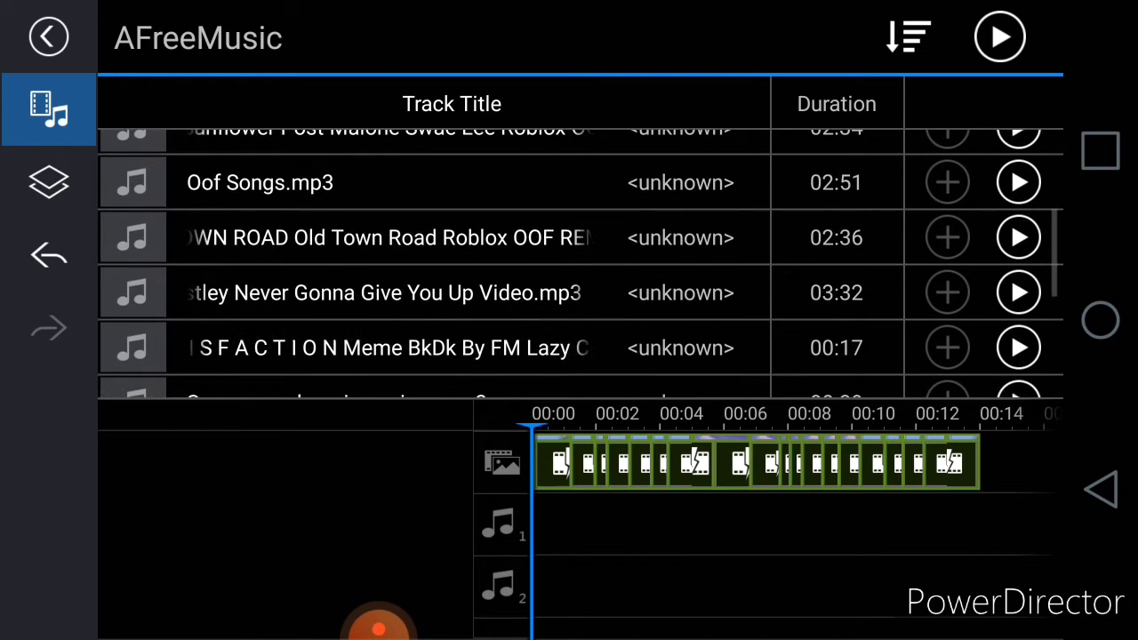
click(444, 237)
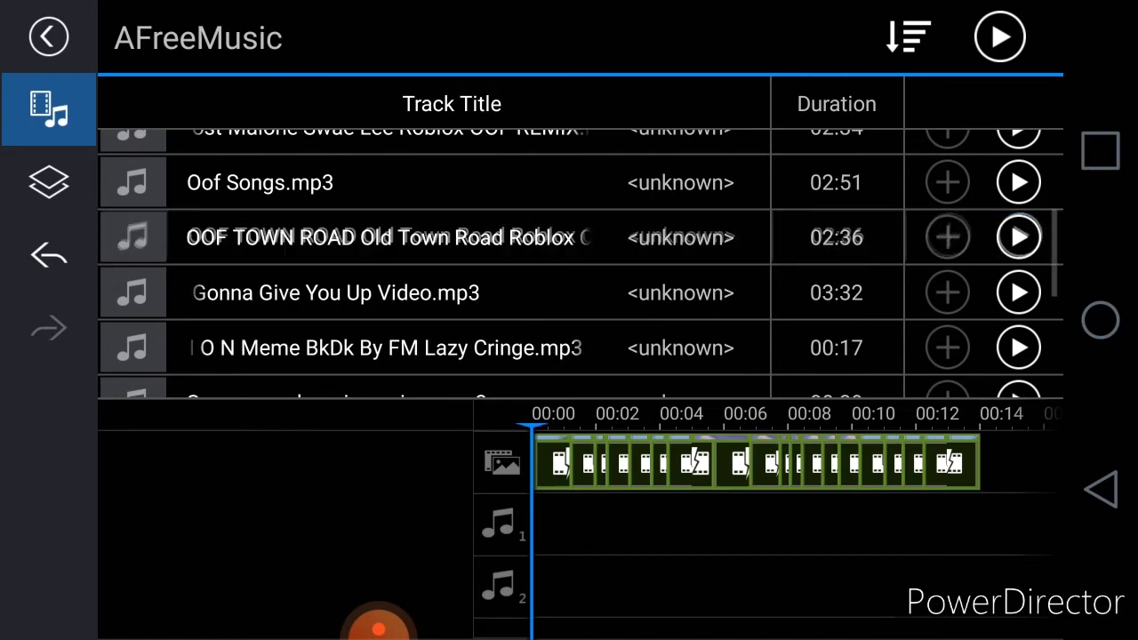
- Place the OOF Town Road song on music track 1 and play it back
drag(445, 237, 551, 524)
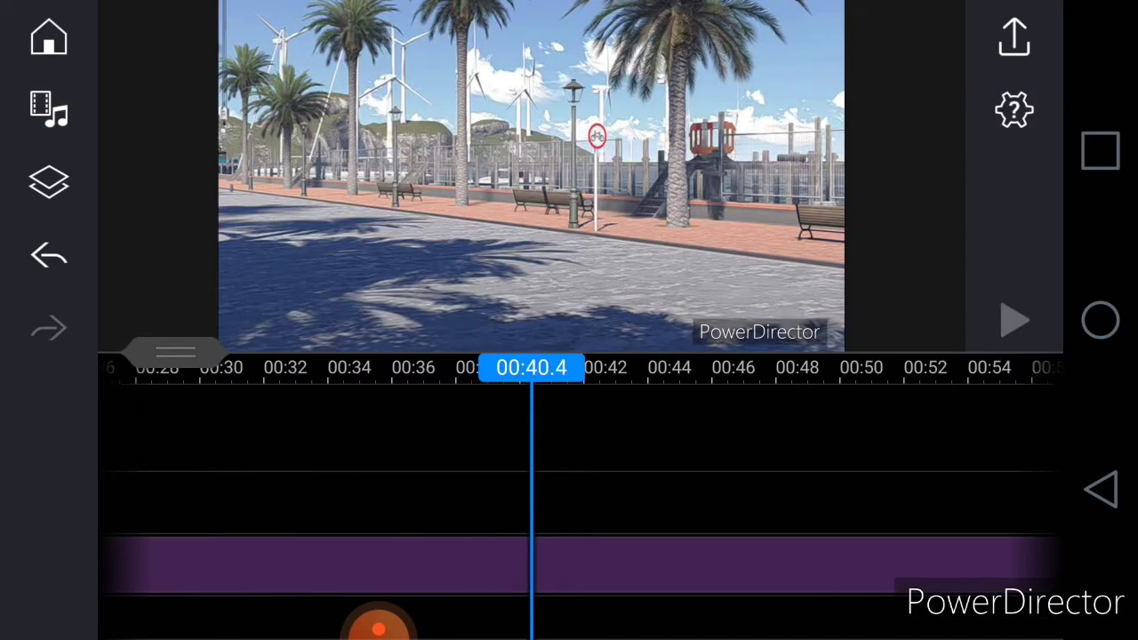
click(1014, 320)
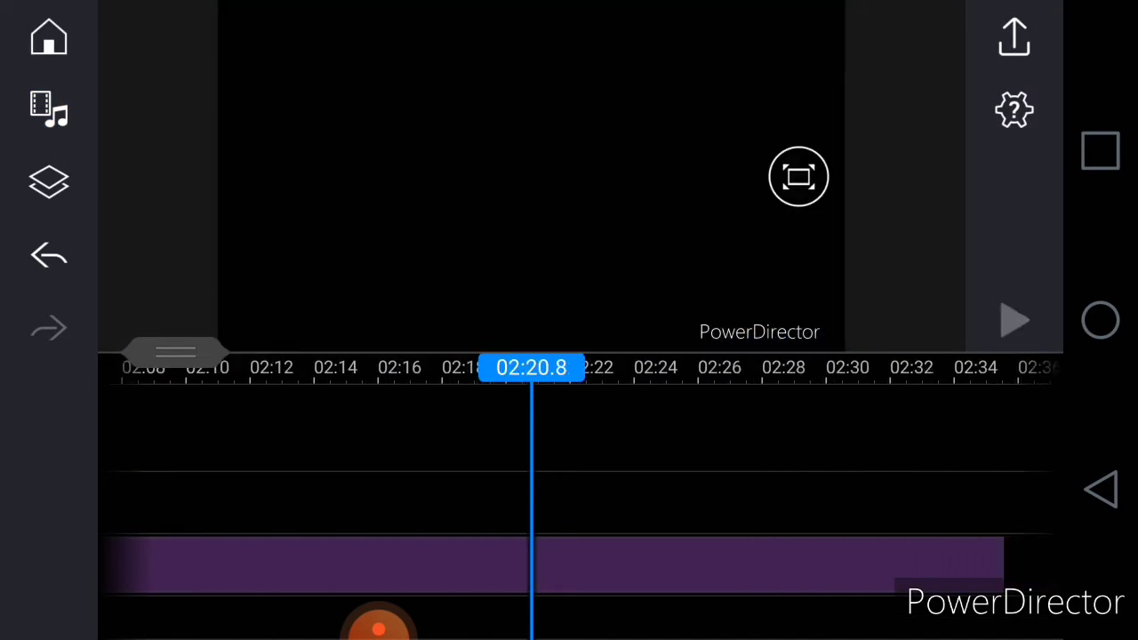
click(1014, 320)
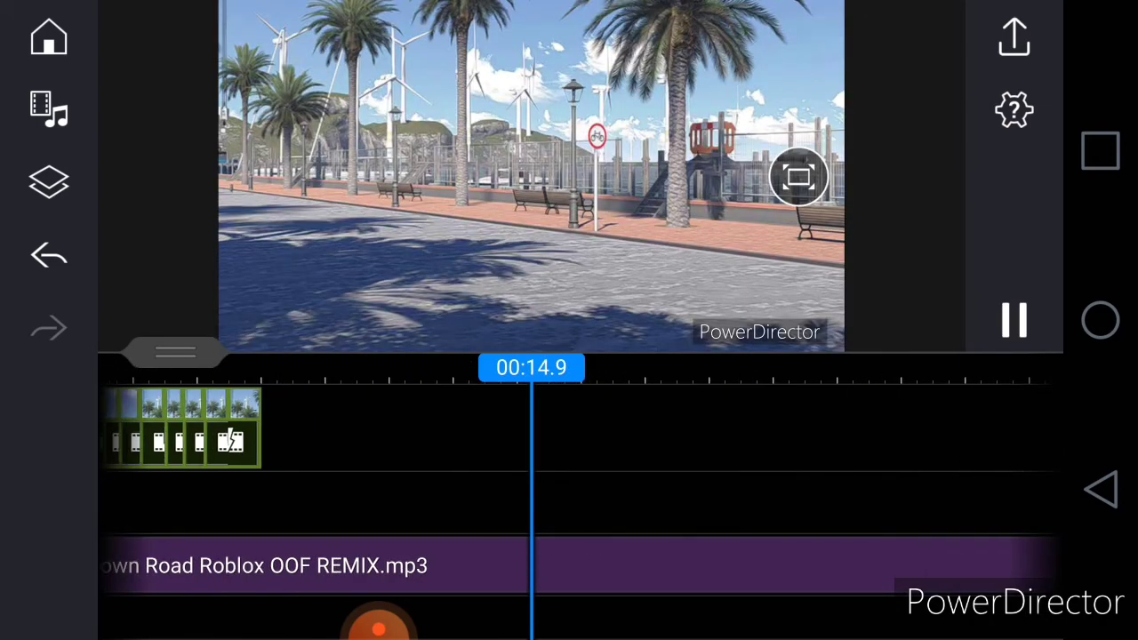
drag(711, 498, 267, 498)
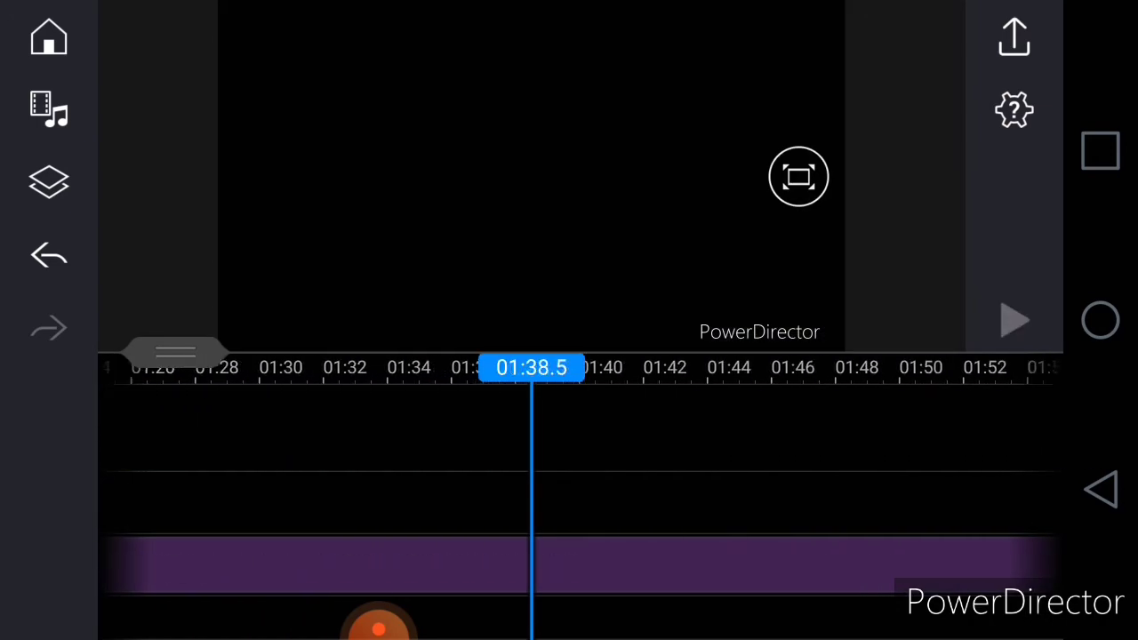
click(1014, 320)
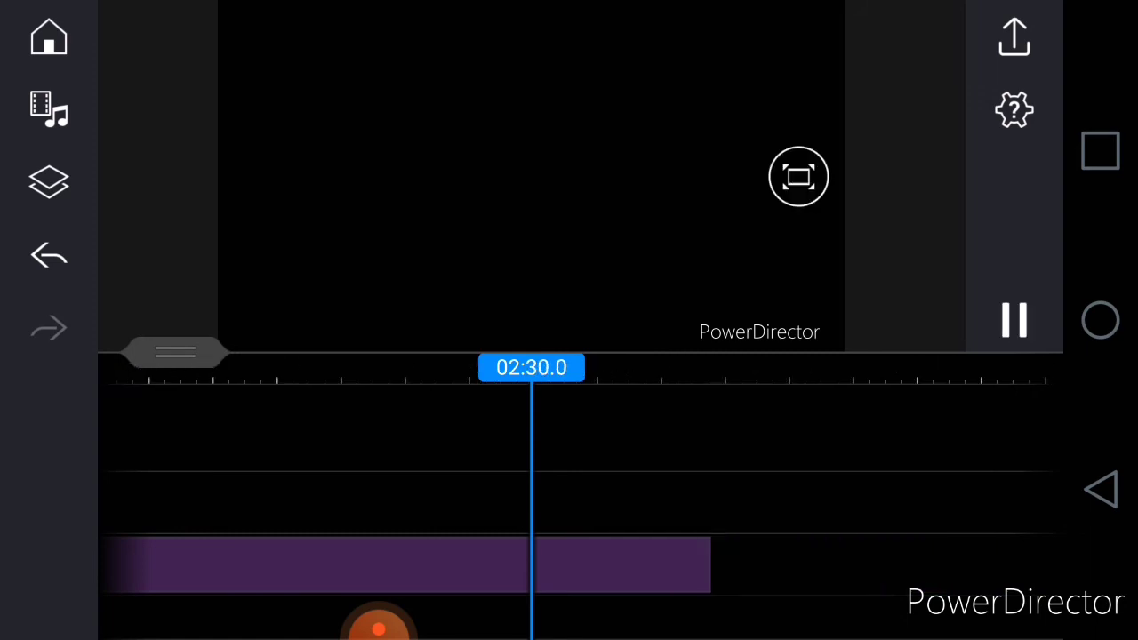
- Trim the song clip from its end so it finishes with the video clips
click(489, 564)
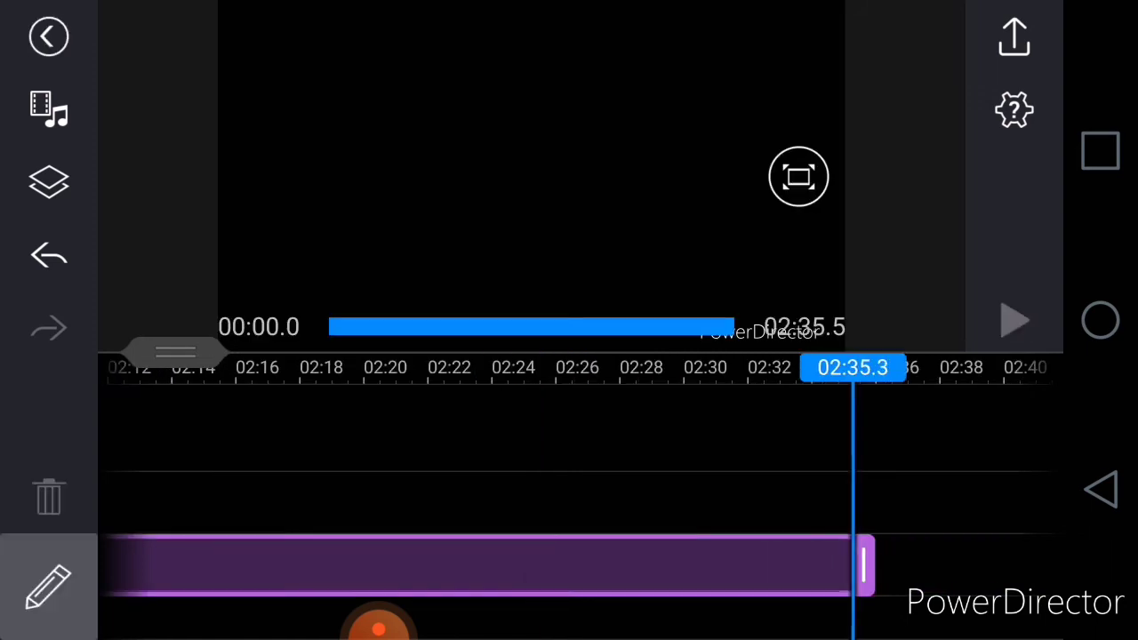
drag(858, 565, 103, 564)
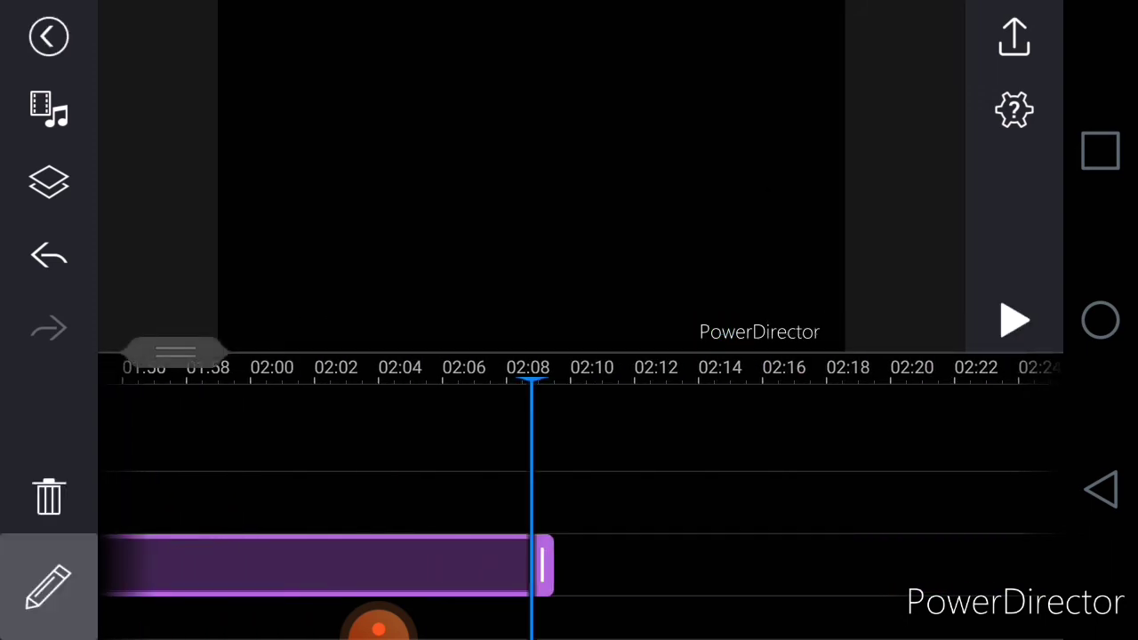
drag(543, 565, 267, 564)
drag(356, 445, 738, 444)
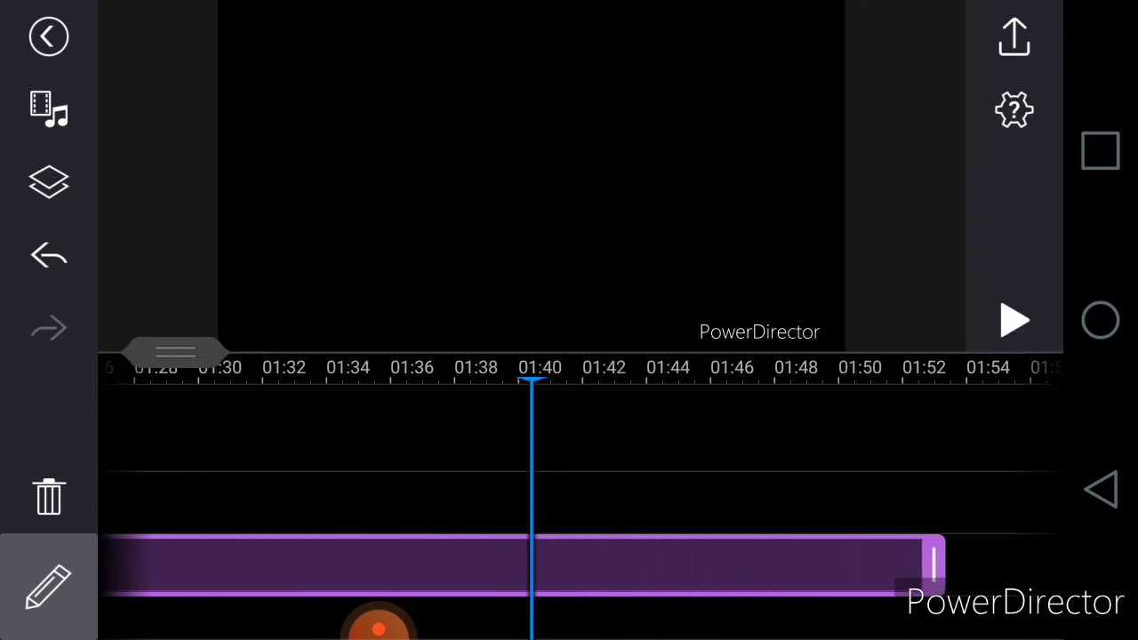
drag(933, 565, 178, 564)
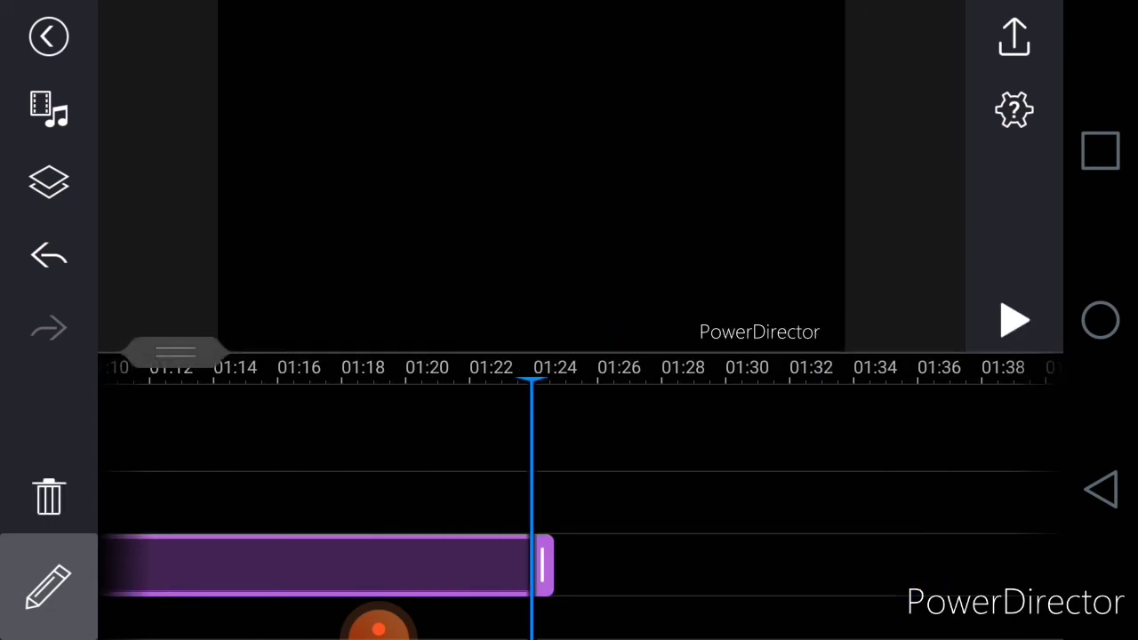
drag(542, 564, 177, 564)
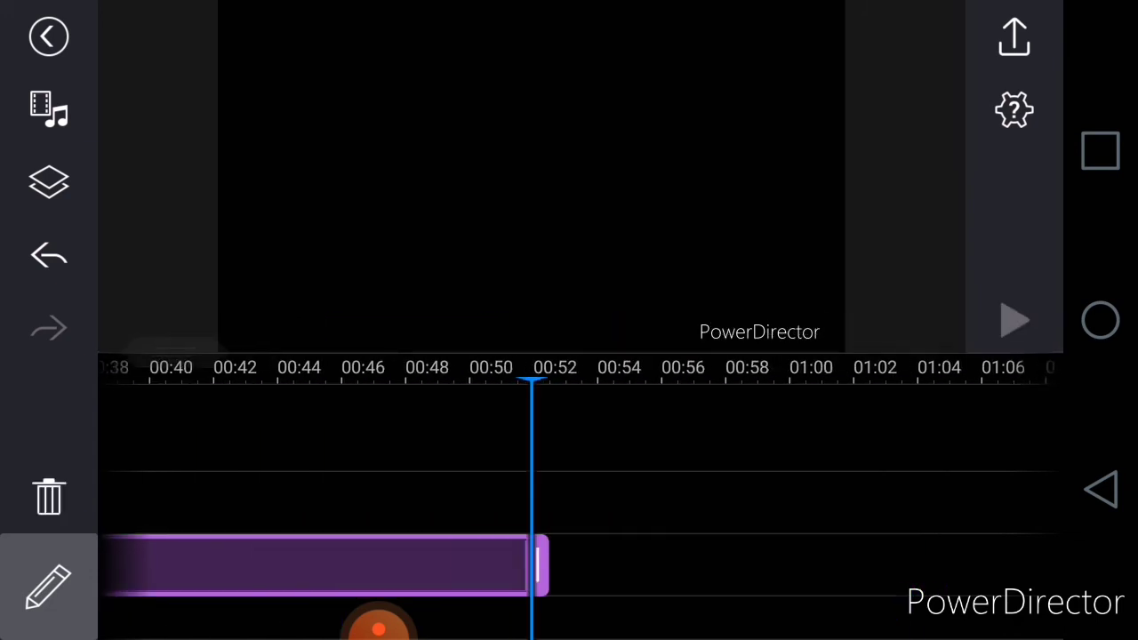
drag(542, 565, 178, 565)
drag(541, 565, 210, 565)
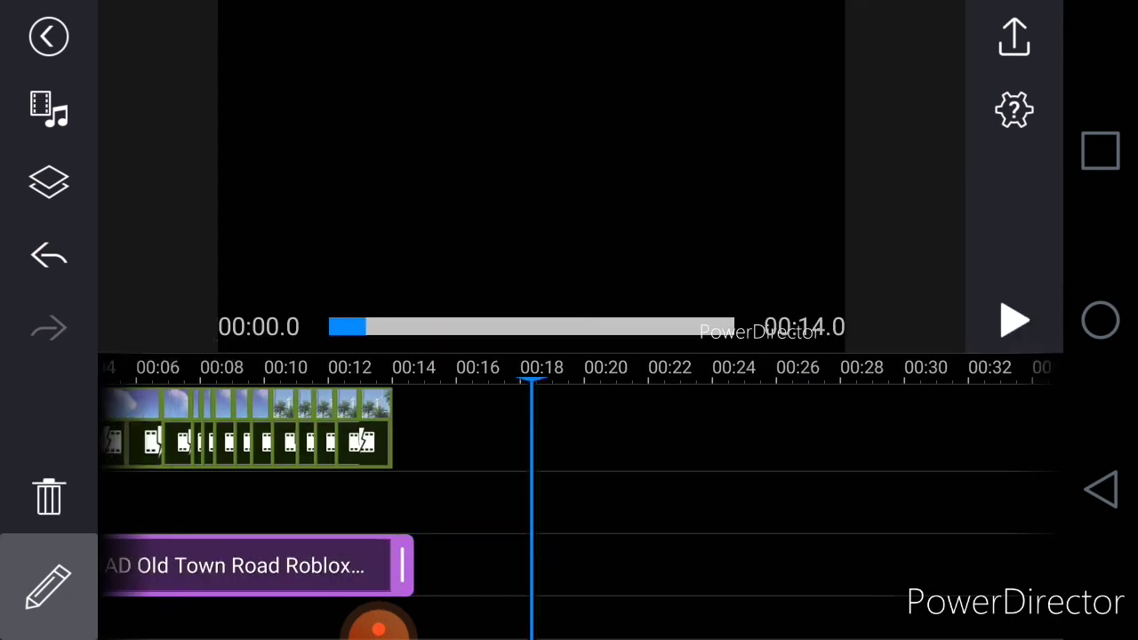
scroll(578, 427, left, 10)
key(Escape)
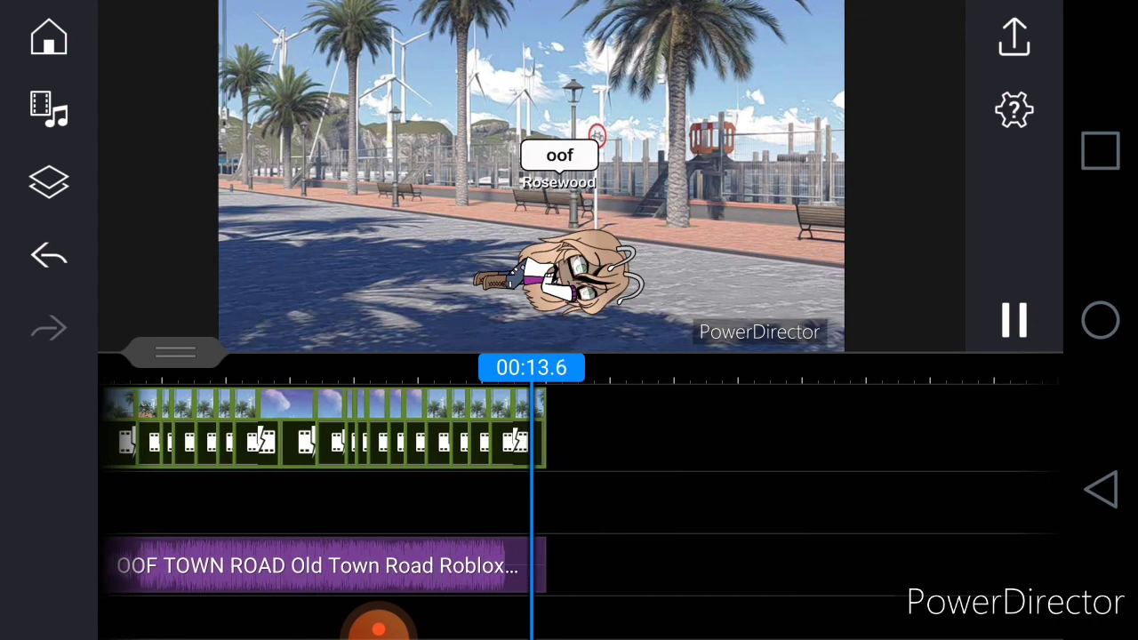
click(379, 601)
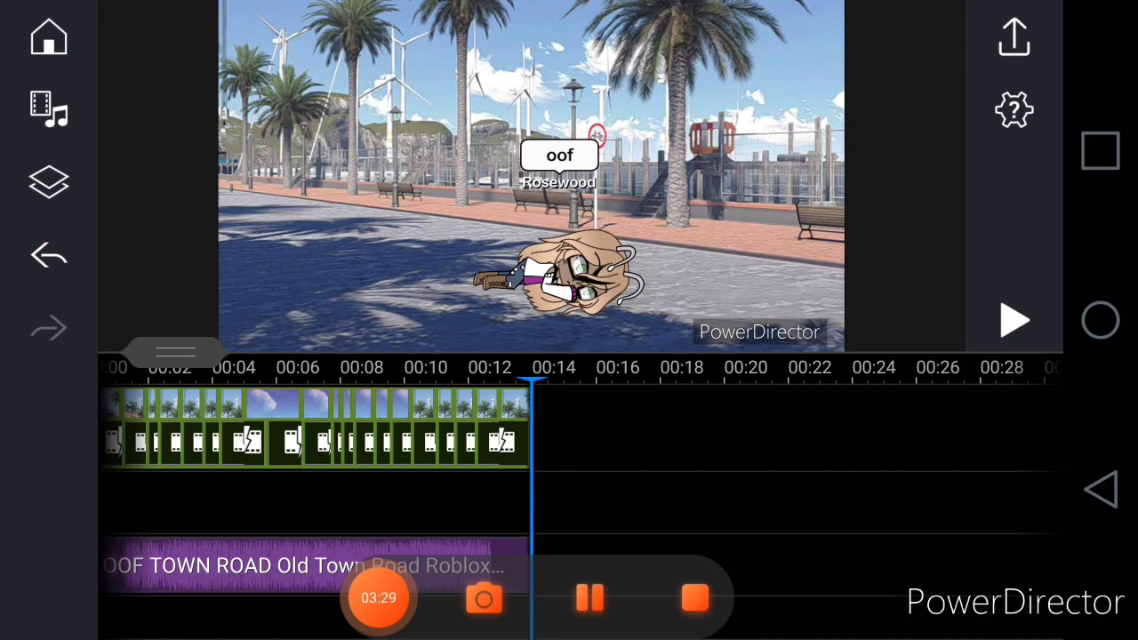